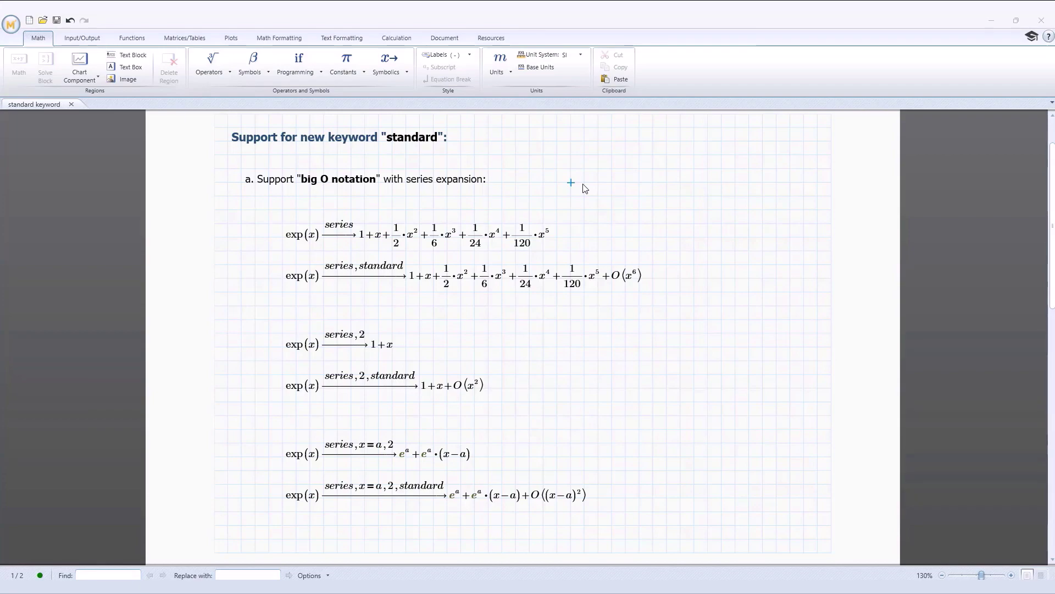
In section b, add ∫x dx evaluated with the standard keyword, giving x²/2 + _C1
click(389, 65)
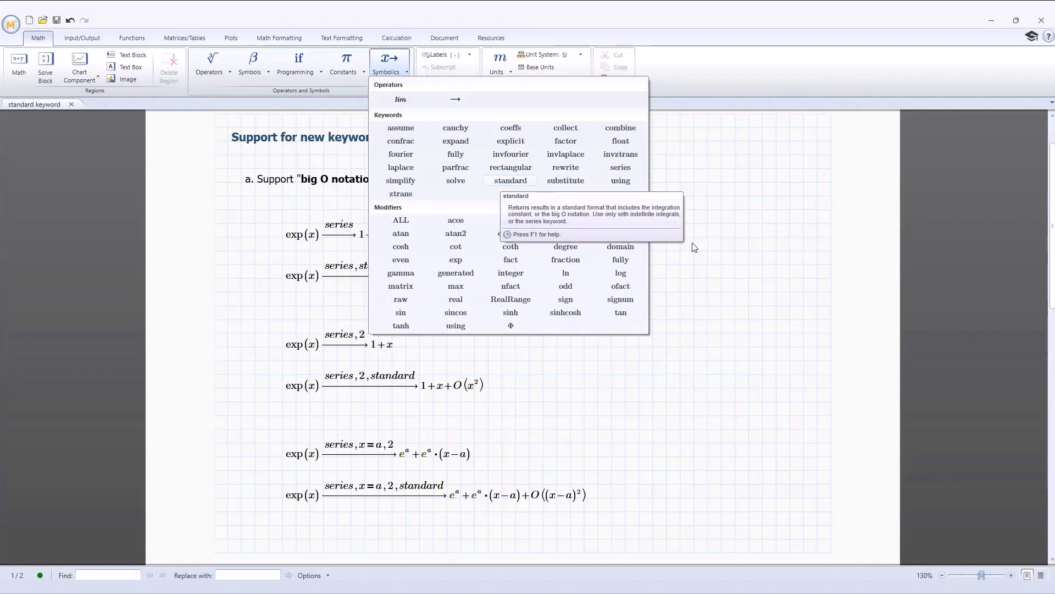
click(711, 259)
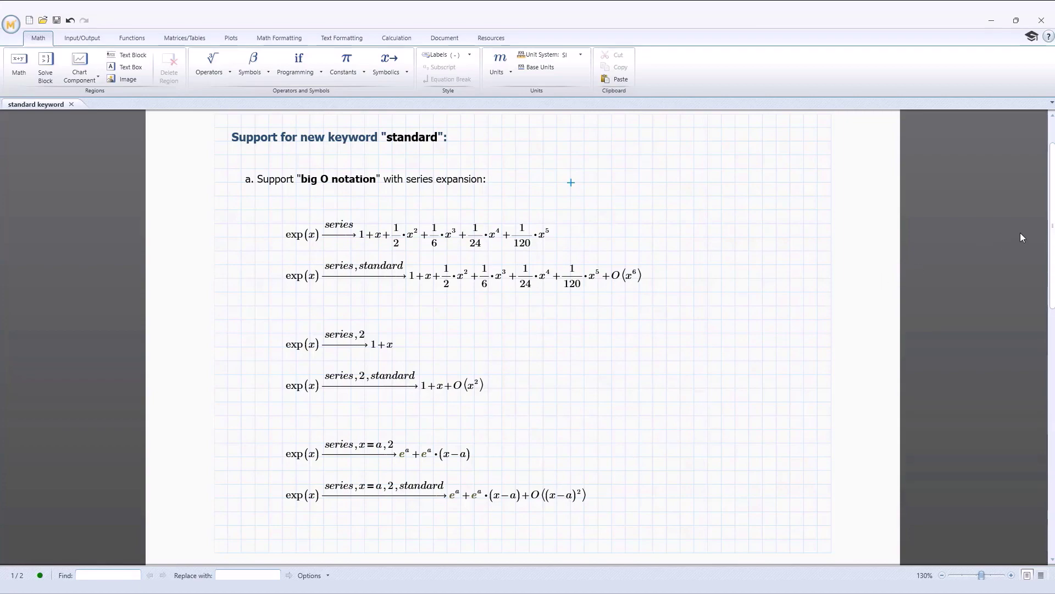
drag(1050, 229, 1050, 451)
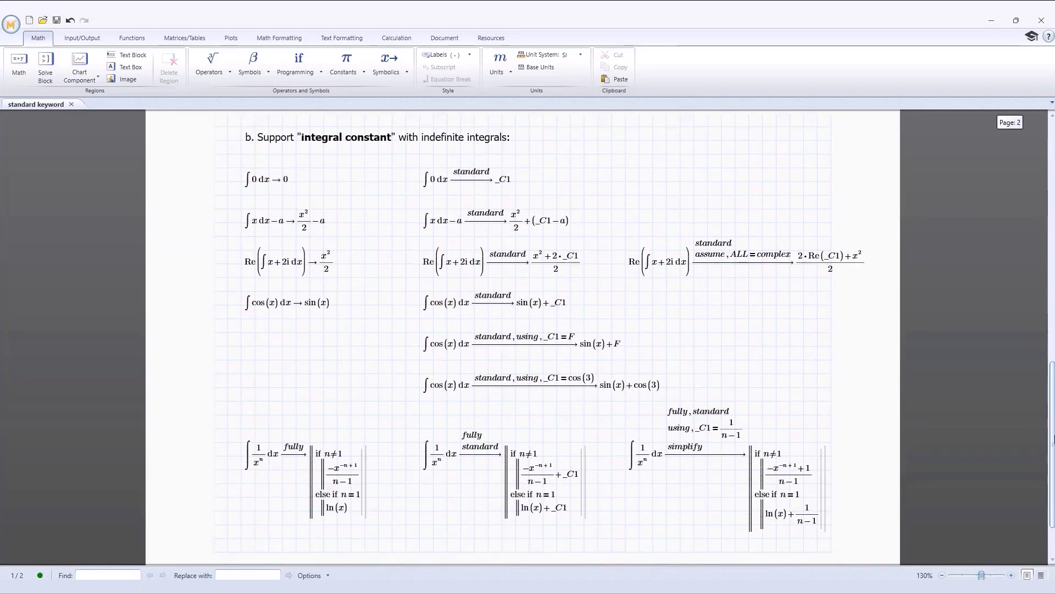
click(628, 185)
key(ctrl+i)
text(x d)
key(Tab)
text(x)
key(ctrl+period)
text(standard)
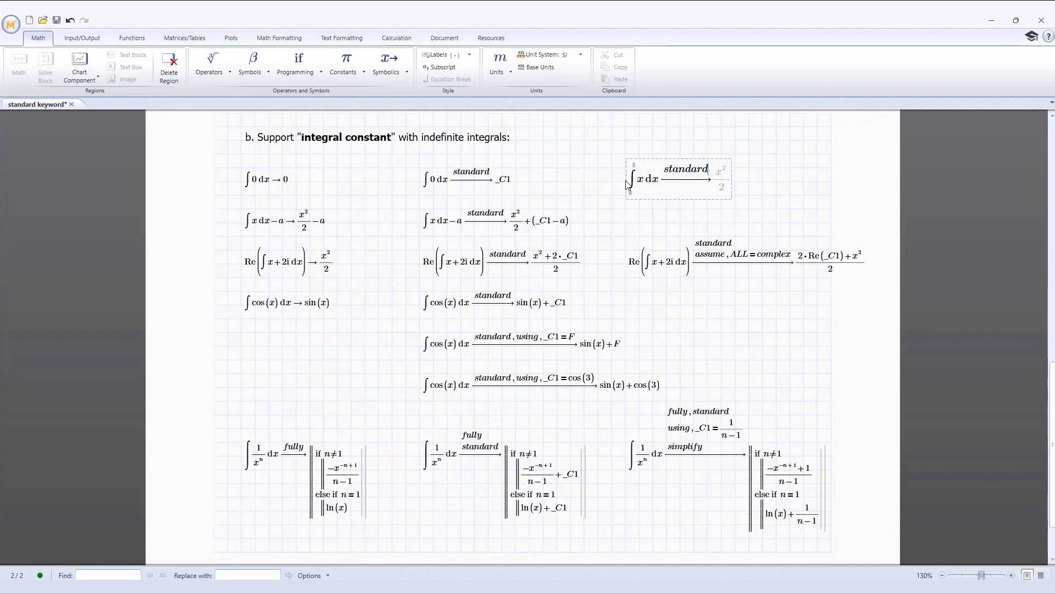
click(674, 219)
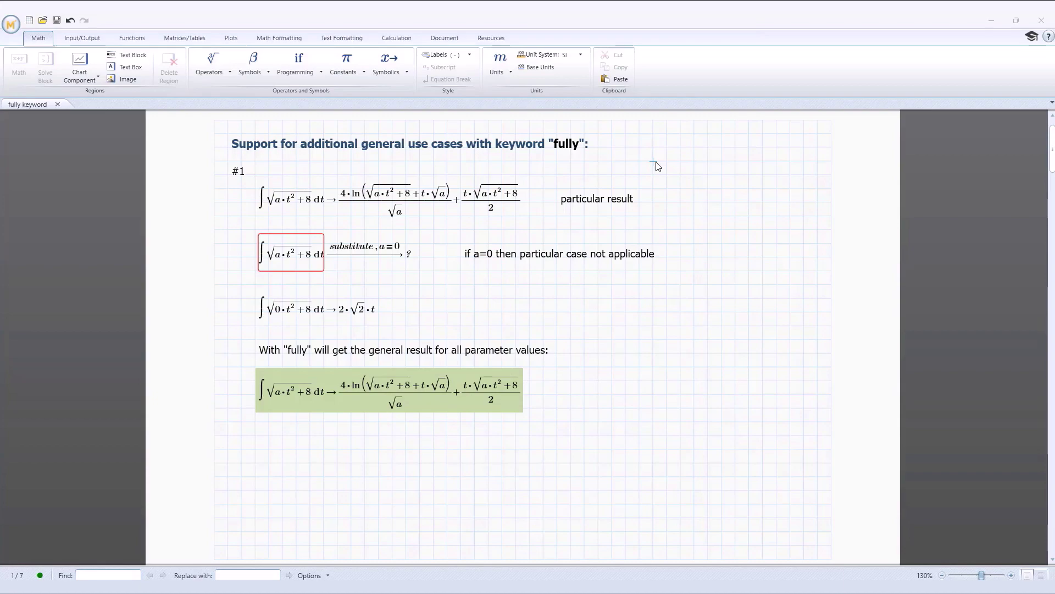
Add the fully keyword to example #1's green integral to get the piecewise a≠0 / a=0 result
click(404, 72)
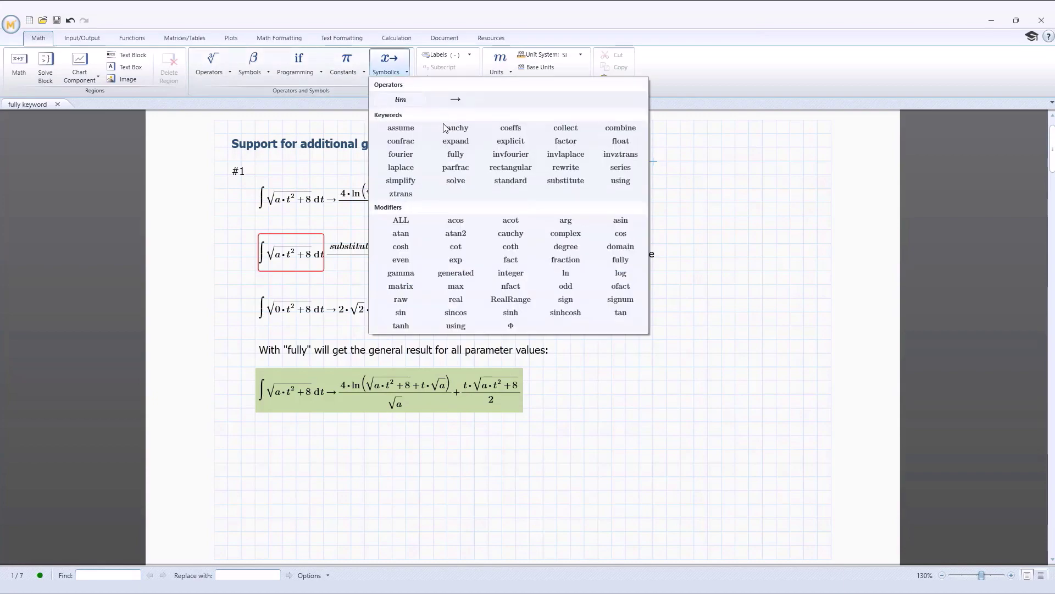
click(772, 251)
click(332, 393)
key(ctrl+shift+period)
text(fully)
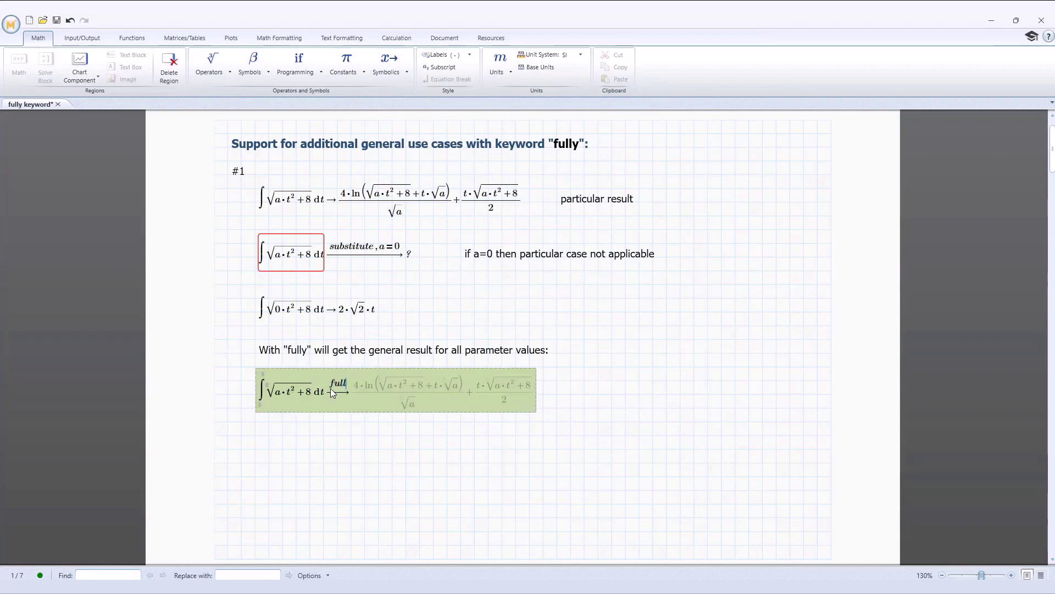
click(749, 381)
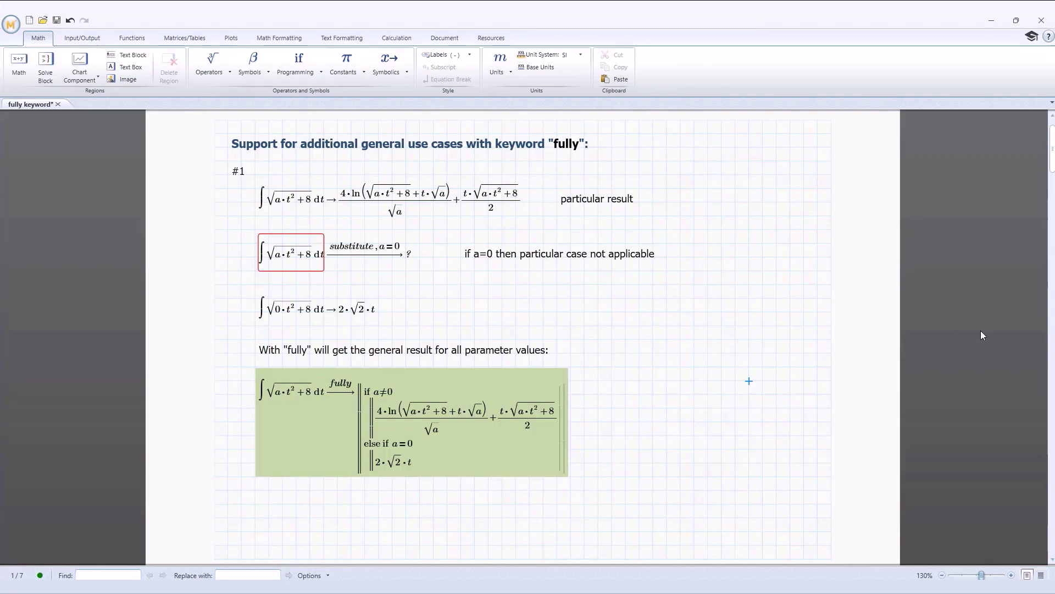
drag(1053, 163, 1052, 347)
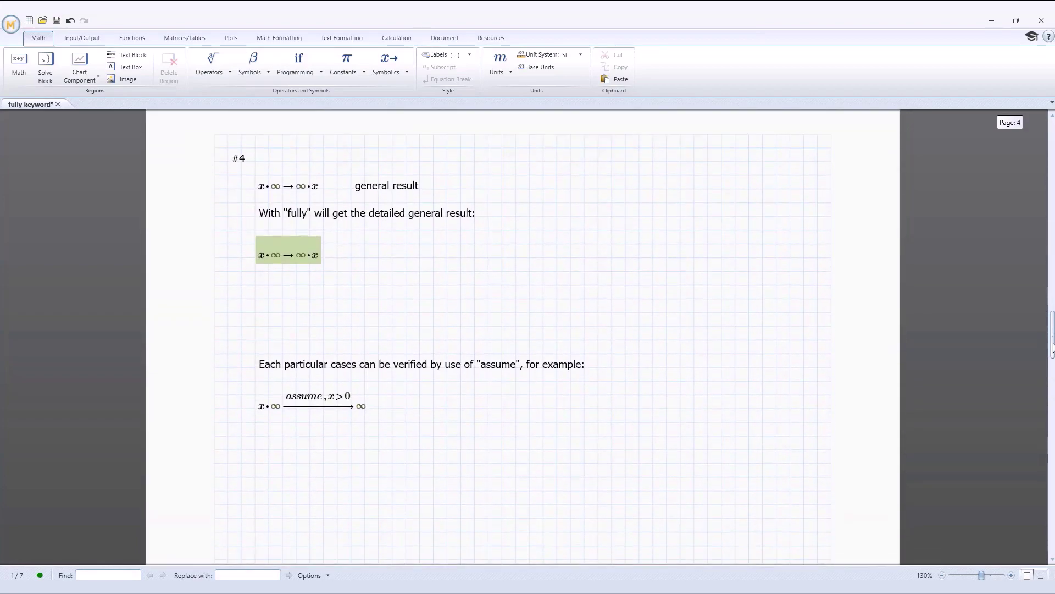
Evaluate the green x·∞ expression with the fully keyword
click(289, 248)
text(fully)
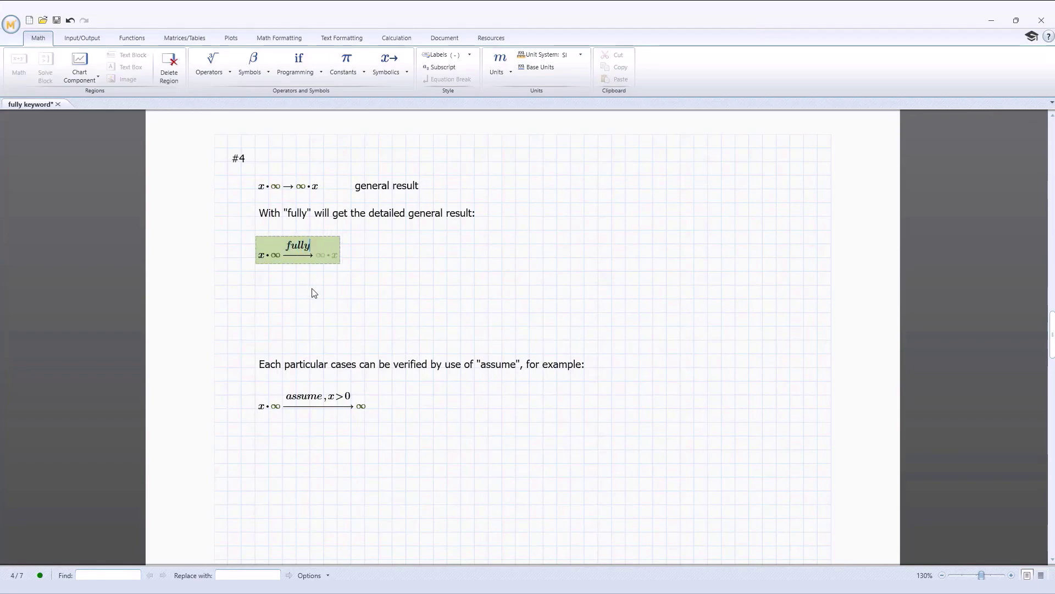
key(Return)
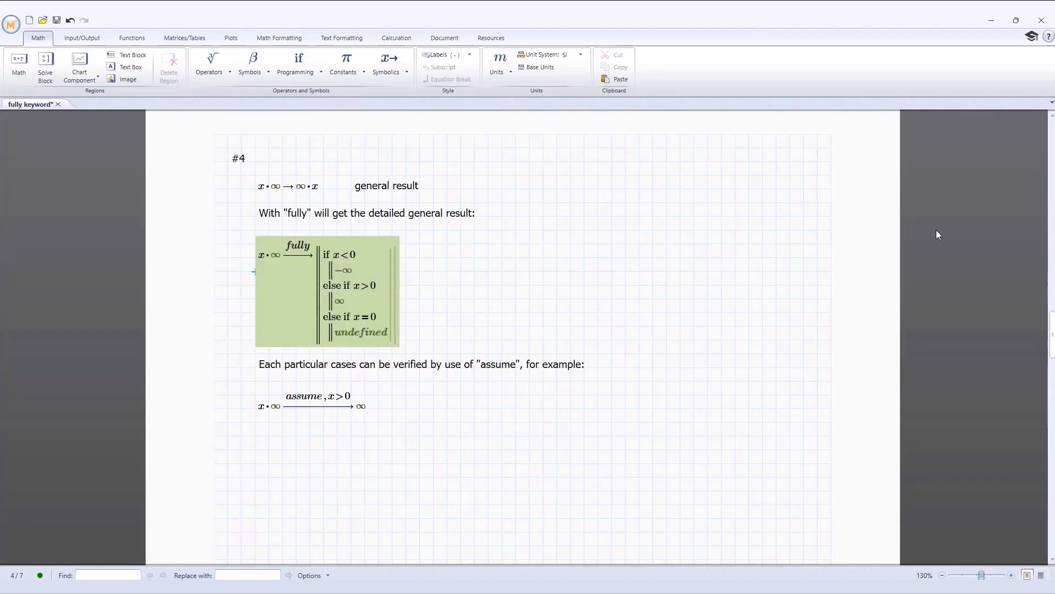
drag(1051, 330, 1052, 452)
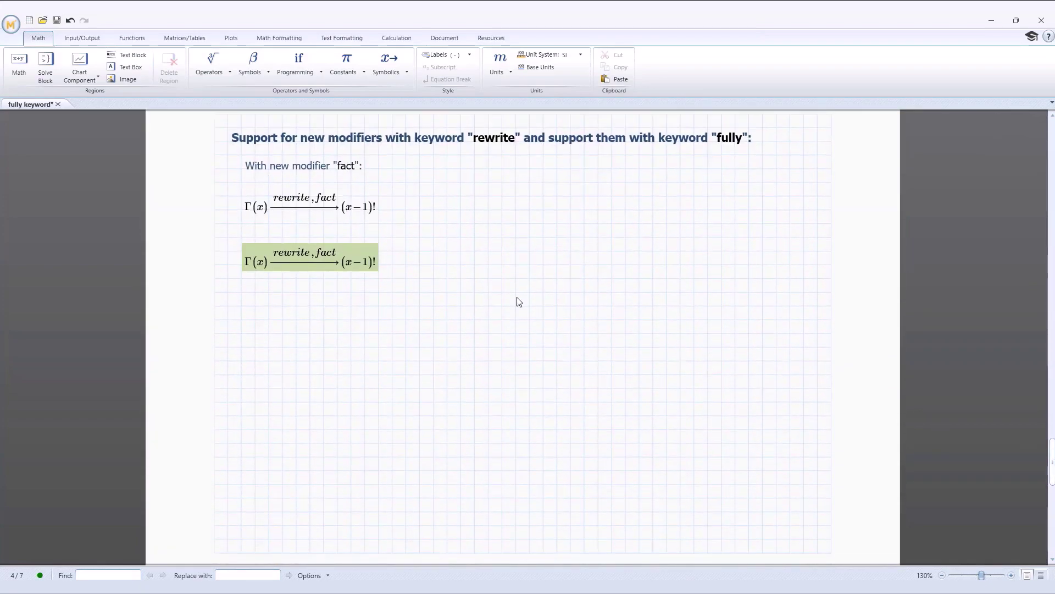
Append fully to the Γ(x) rewrite,fact evaluation, giving (x−1)! if x∈ℤ, else Γ(x)
click(338, 254)
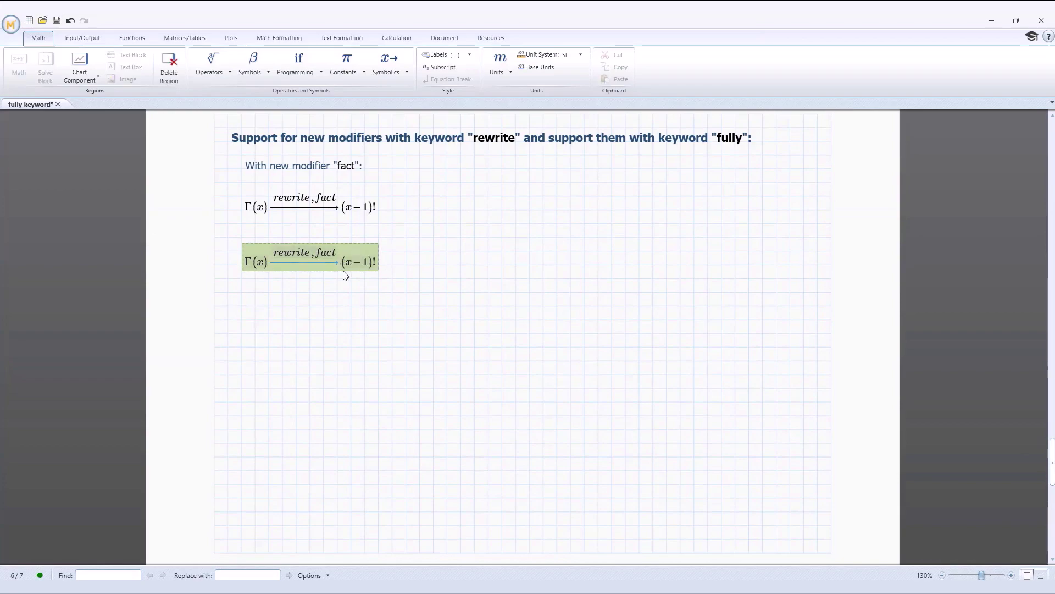
text(,fully)
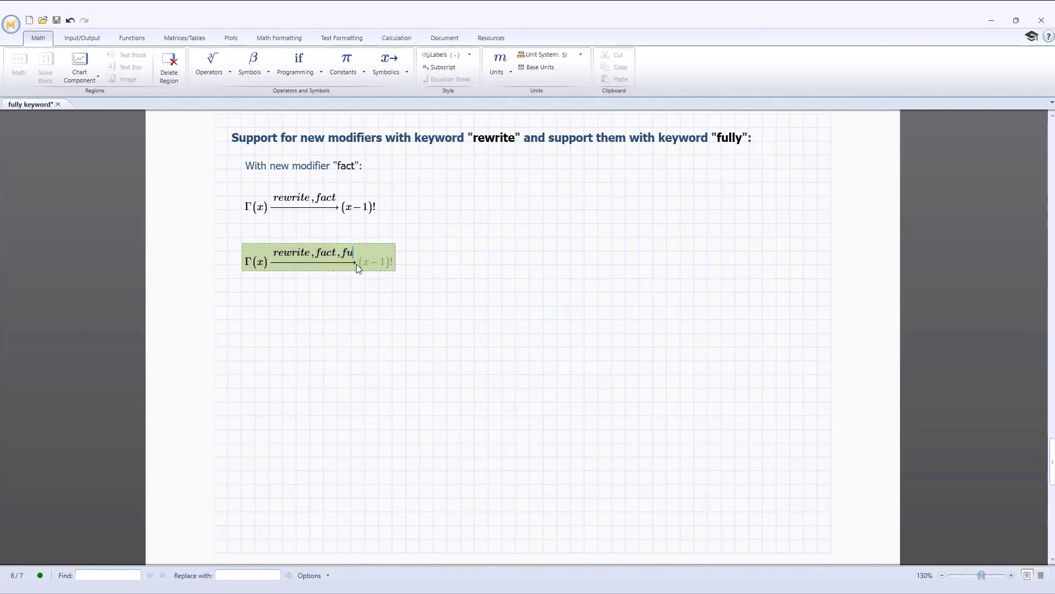
click(590, 353)
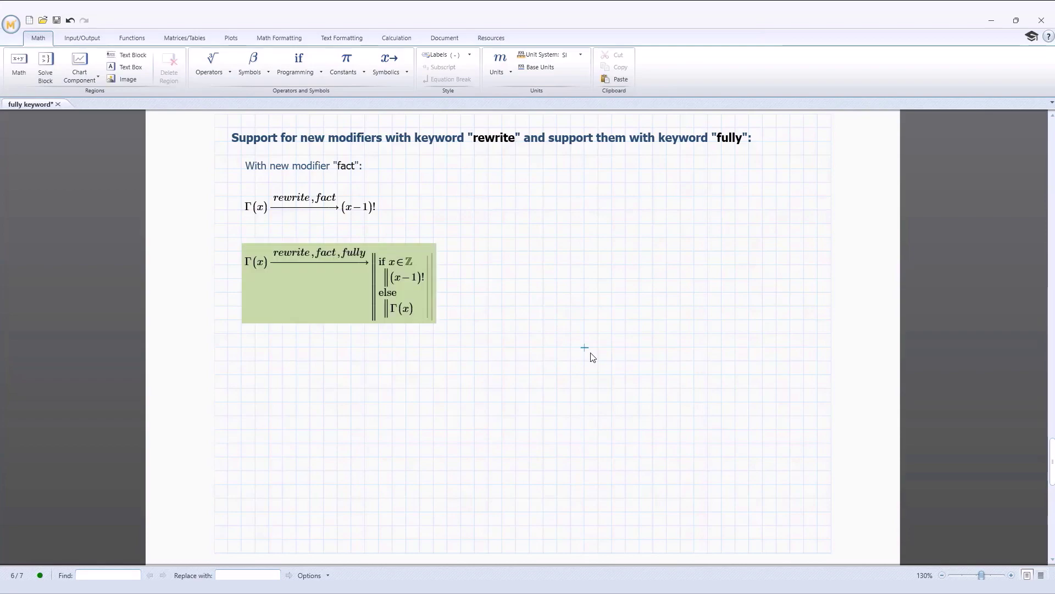
drag(1052, 442, 1052, 514)
Add max after fully in the third sign evaluation and the last Φ evaluation
click(695, 193)
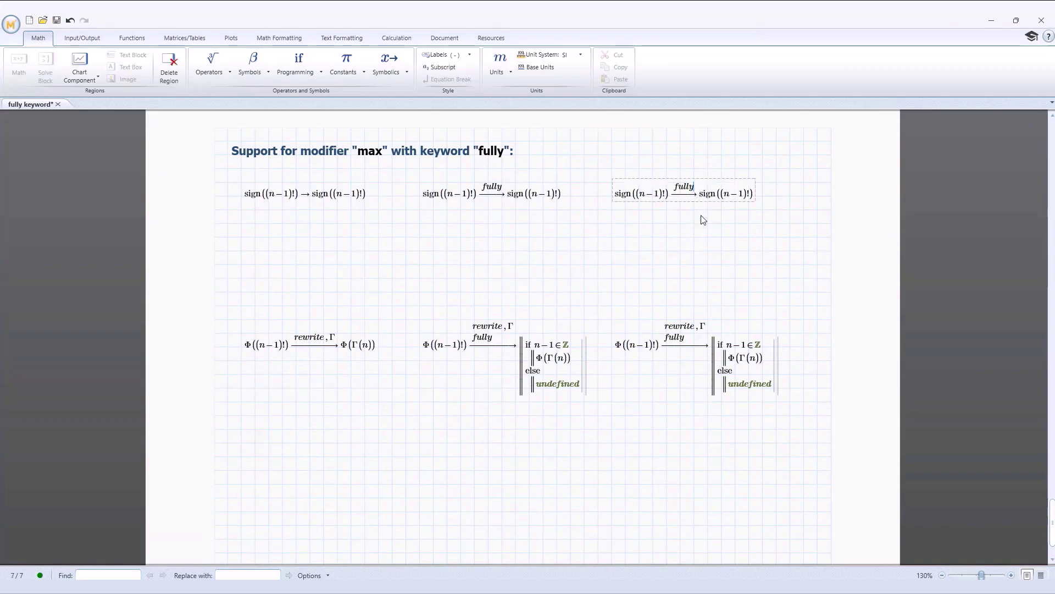
text(,max)
click(818, 253)
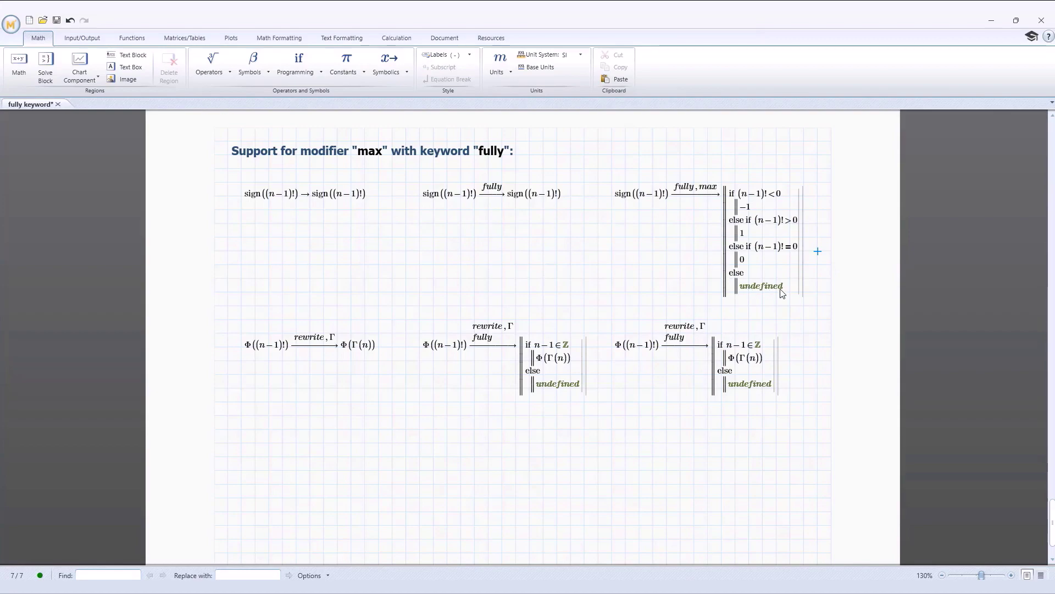
click(687, 340)
text(, max)
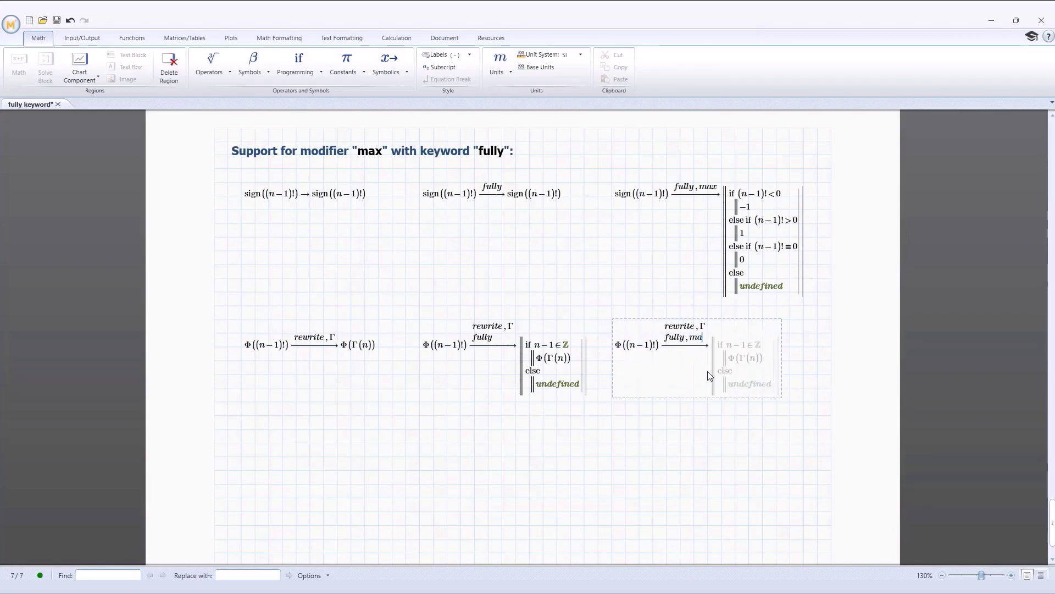
click(433, 443)
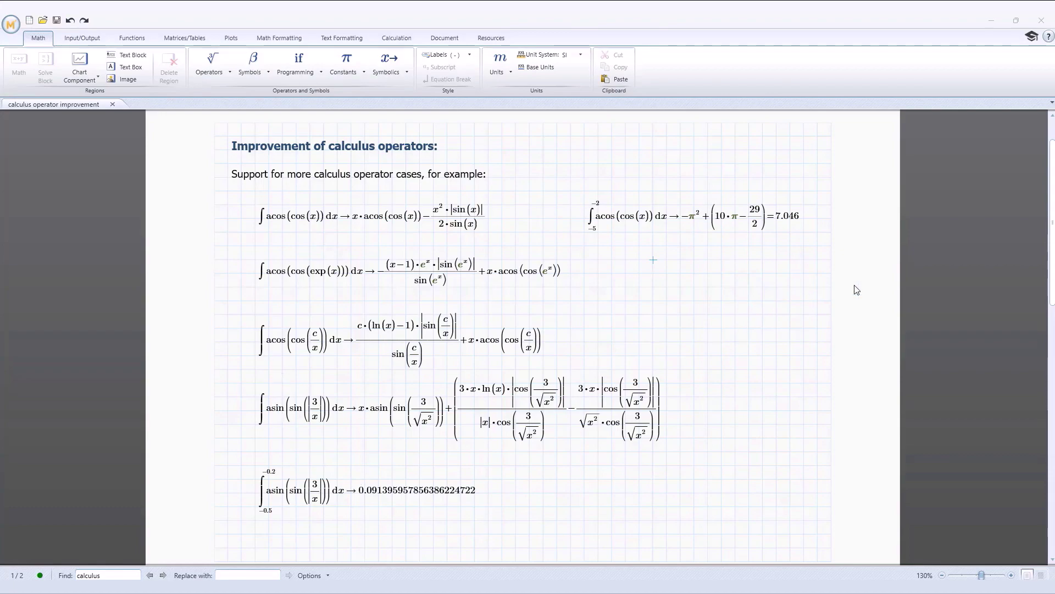
On page 2, evaluate the green product and the lower green integral with fully
drag(1051, 222, 1050, 440)
click(314, 233)
text(fully)
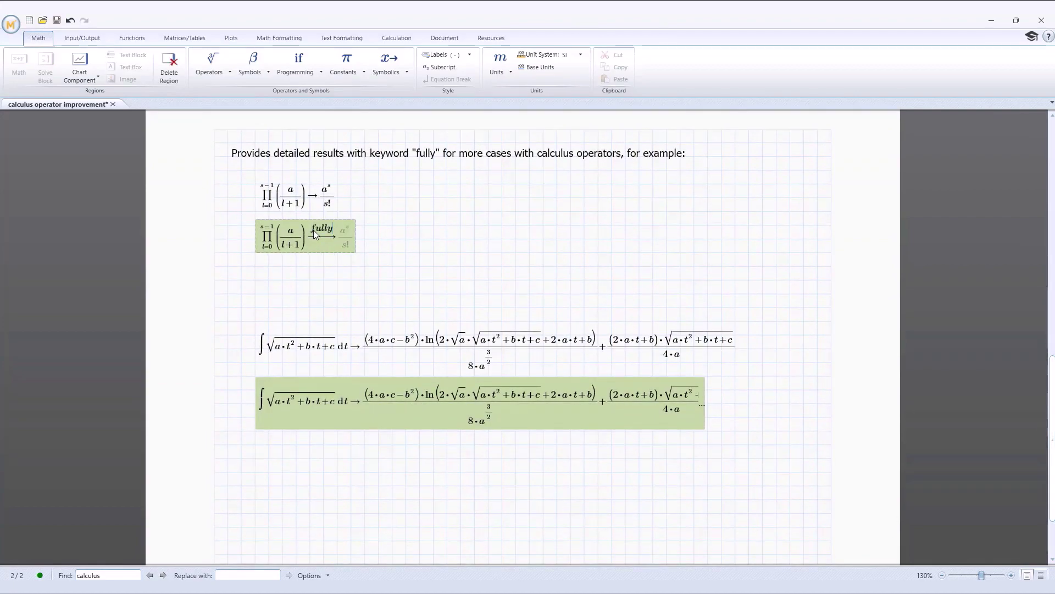
key(Return)
click(356, 394)
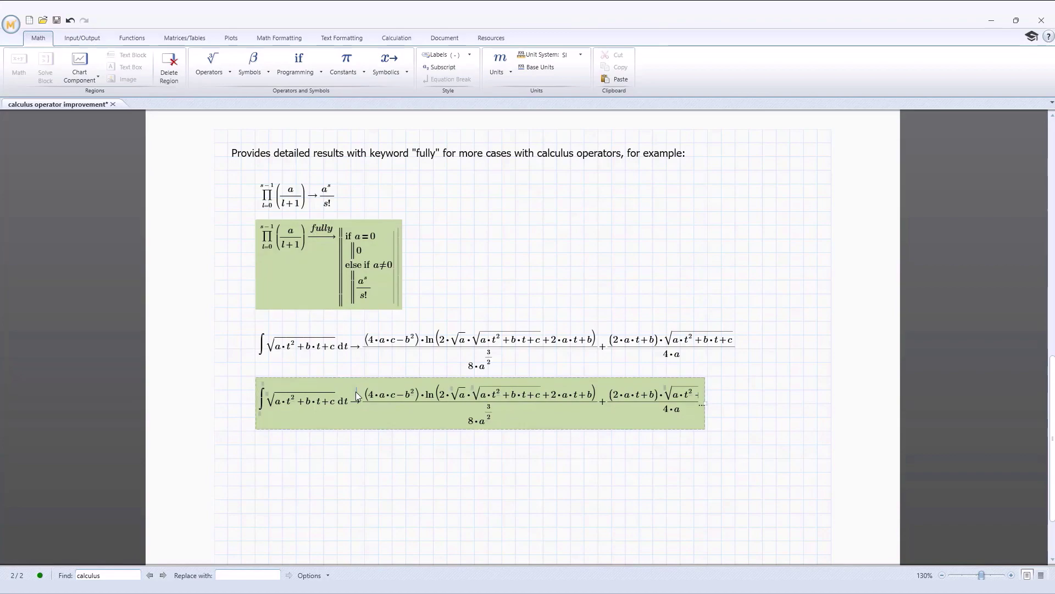
text(fully)
key(Return)
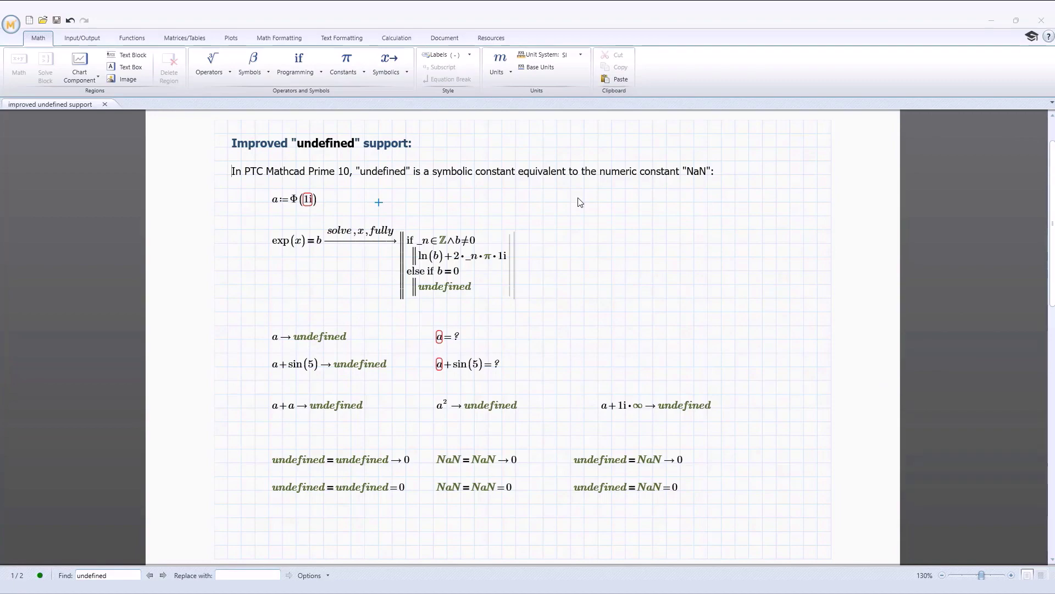
Evaluate a:=Φ(1i) symbolically so it returns undefined and dependent results show NaN
click(318, 205)
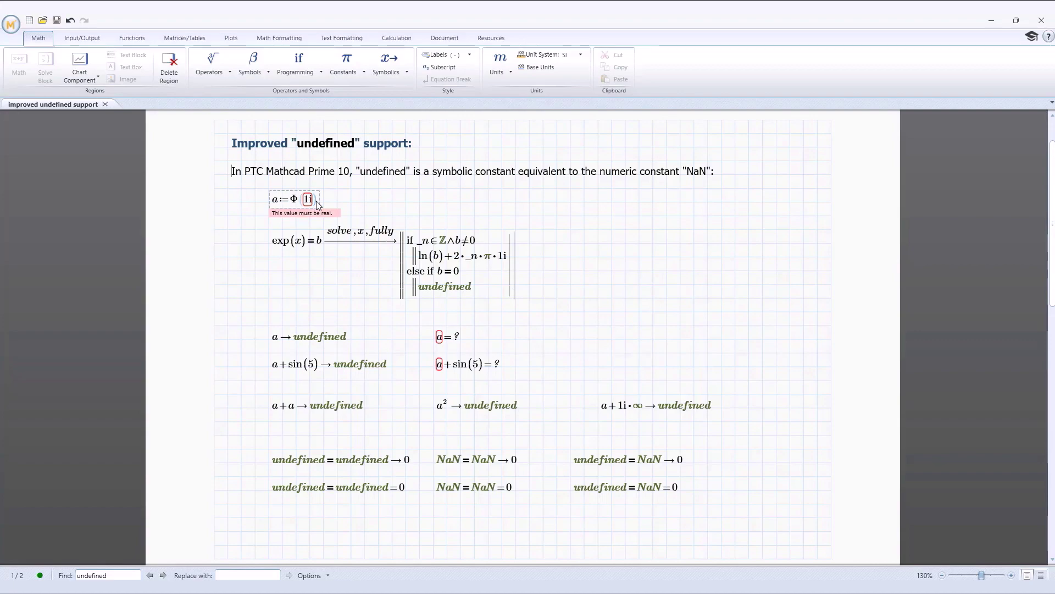
key(ctrl+period)
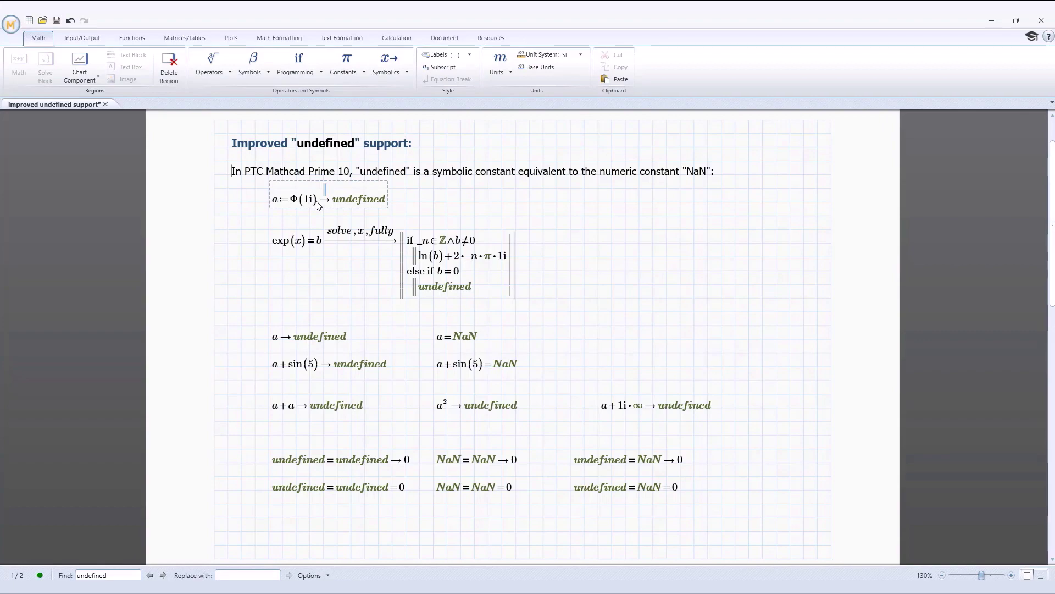
text(=NaN)
drag(1047, 302, 1037, 512)
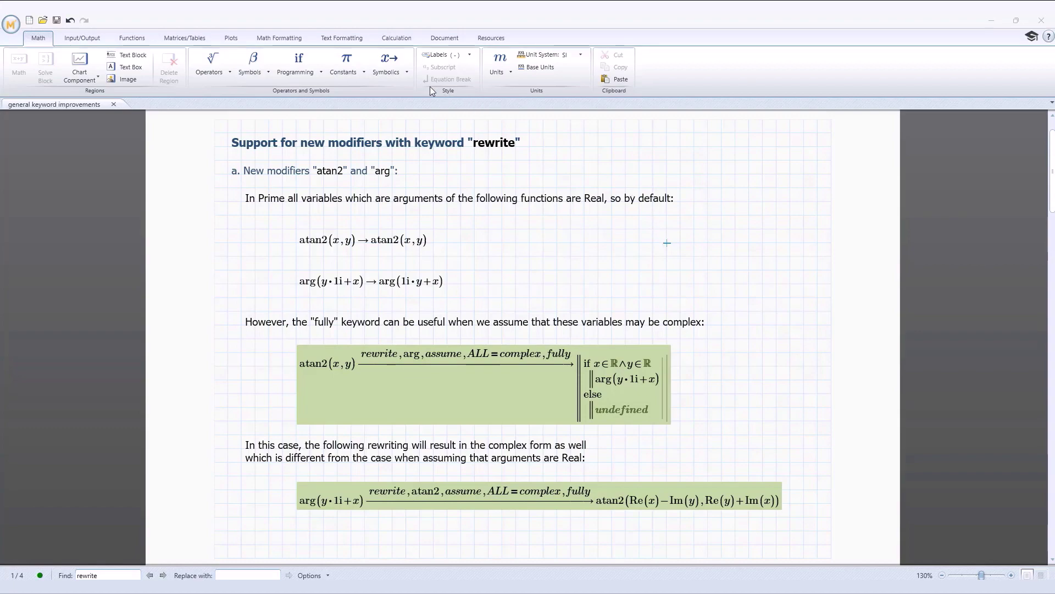
Rewrite atan2(x,y) with rewrite,arg, giving arg(y·1i+x)
click(400, 74)
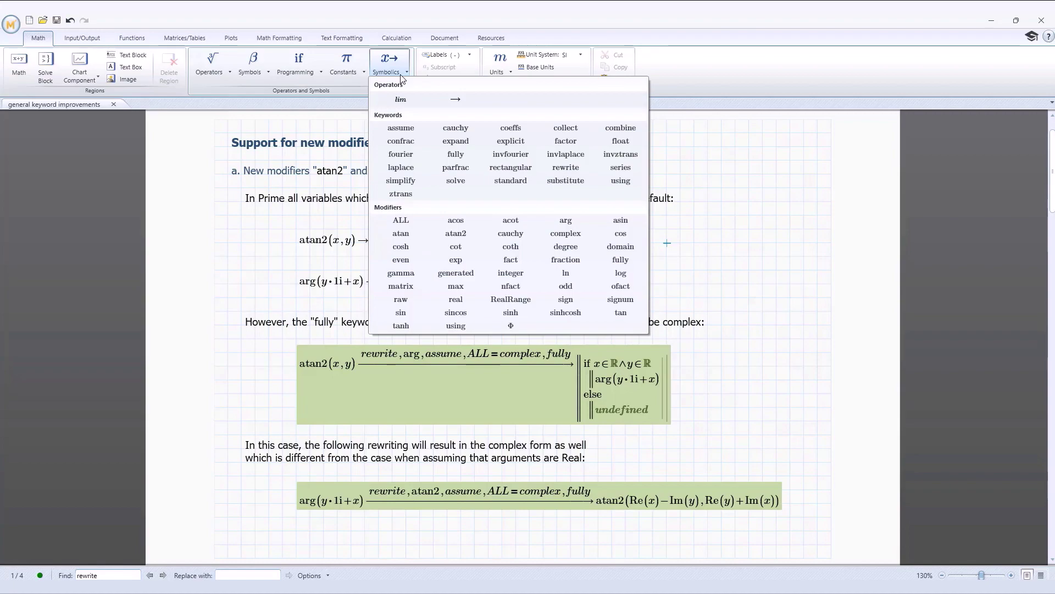
click(764, 276)
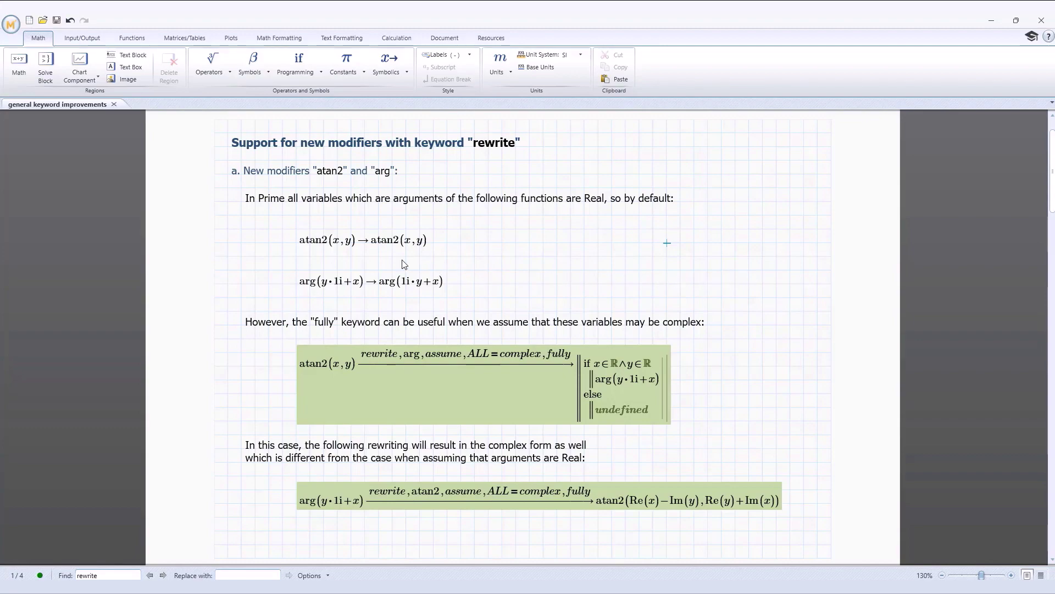
click(364, 237)
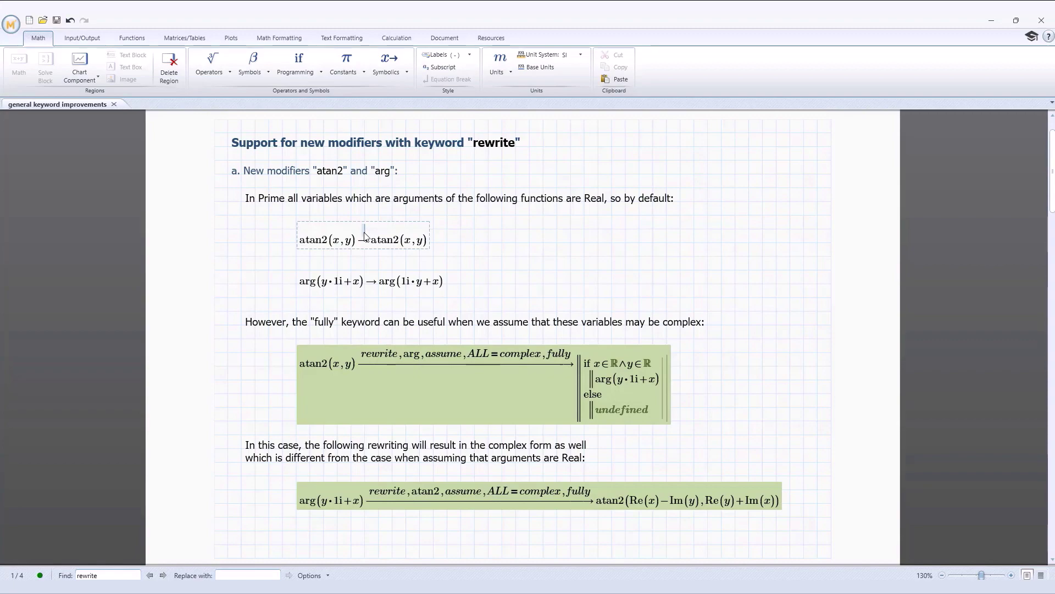
text(rewrite,arg)
key(Return)
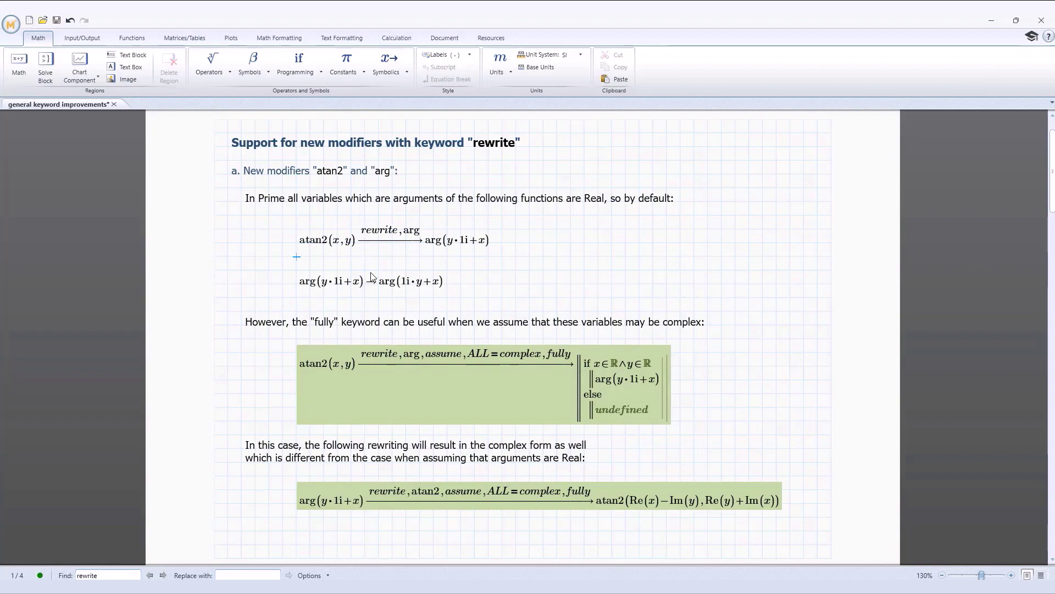
Rewrite arg(y·1i+x) with rewrite,atan2, giving atan2(x,y)
click(372, 274)
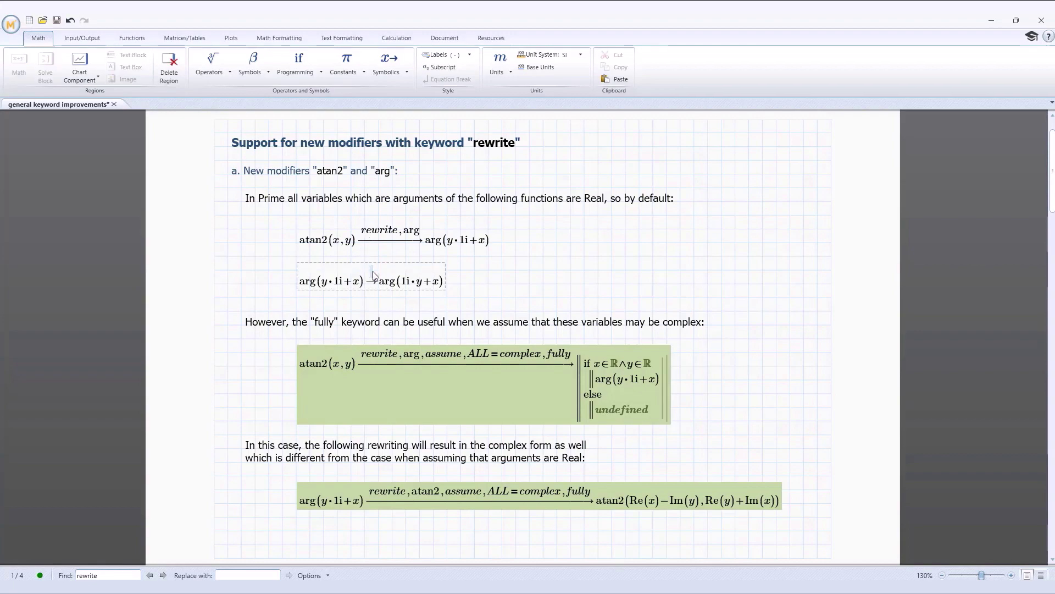
text(rewrite,a)
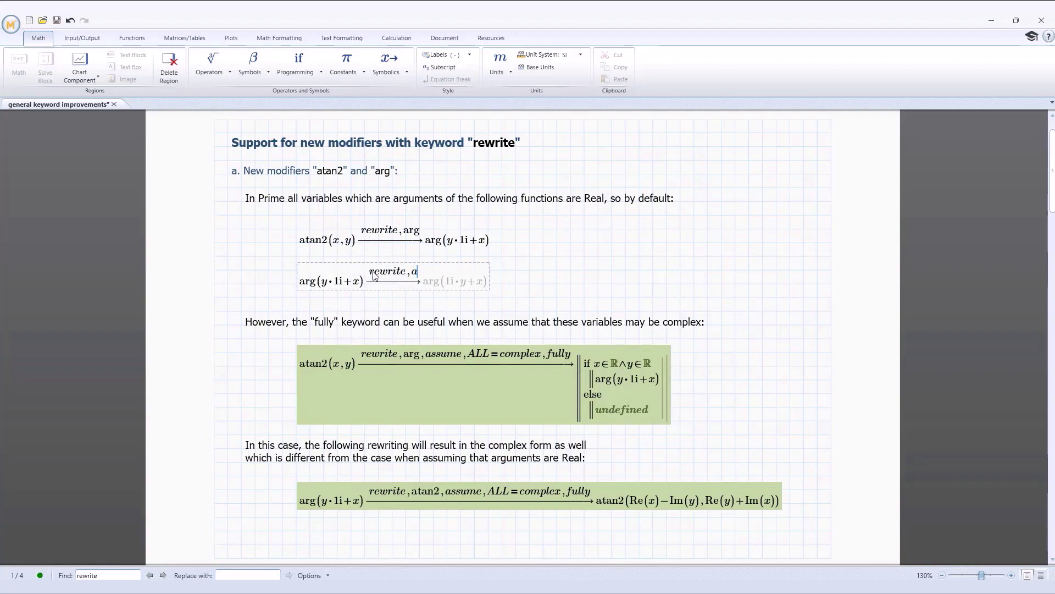
text(tan2)
key(Return)
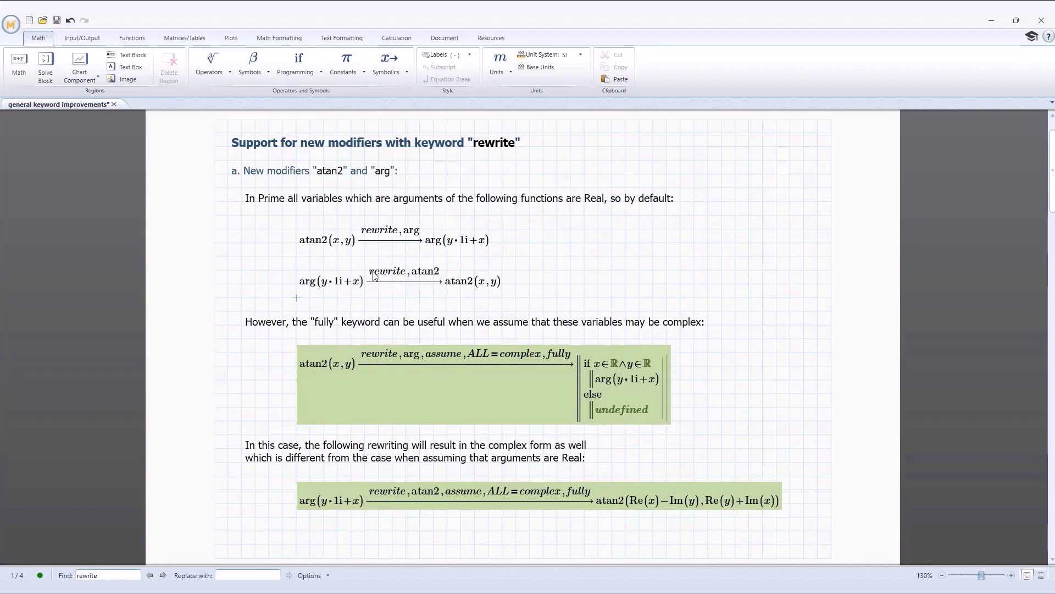
drag(1053, 195, 1053, 306)
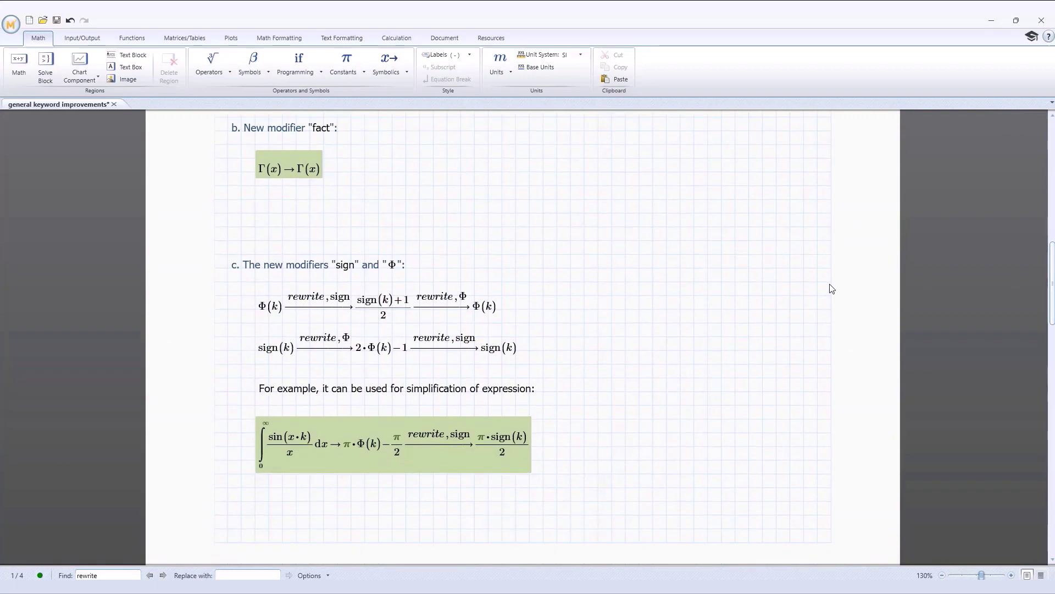
Evaluate Γ(x) with rewrite,fact,fully, giving (x−1)! if x∈ℤ, else Γ(x)
click(291, 159)
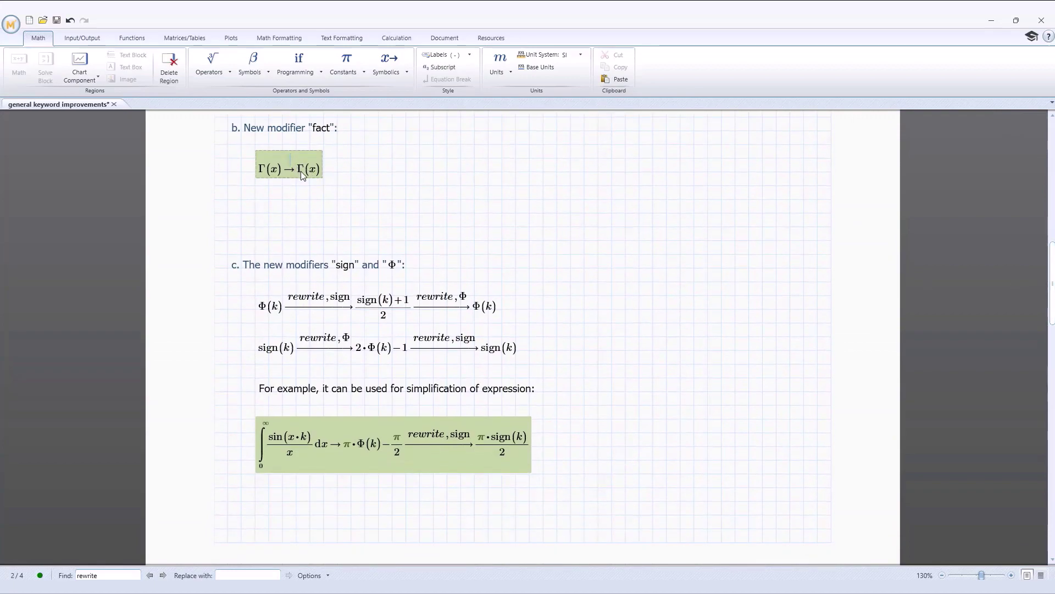
text(rewrite)
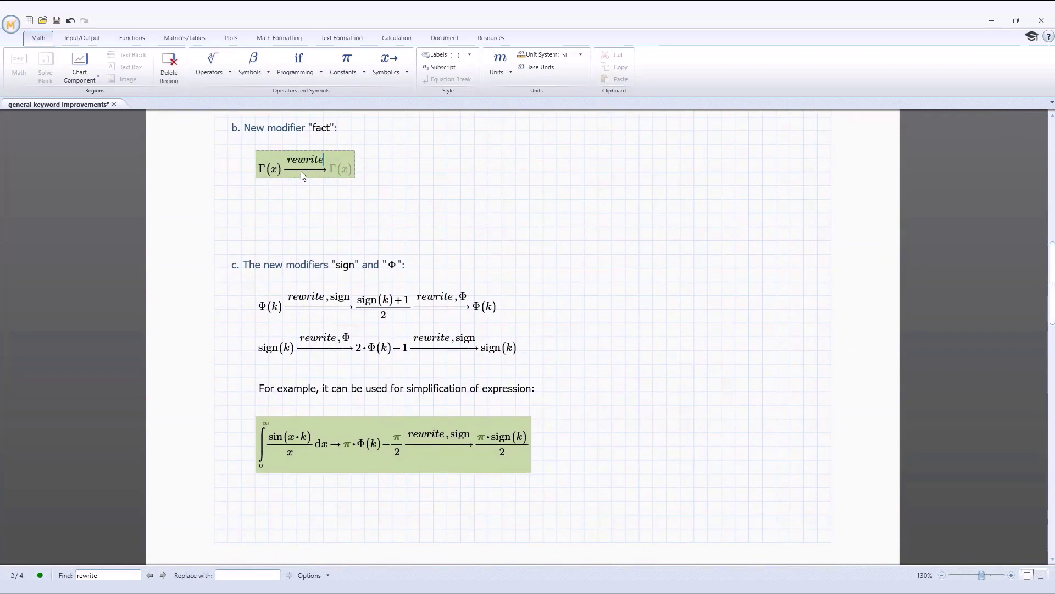
text(,fact)
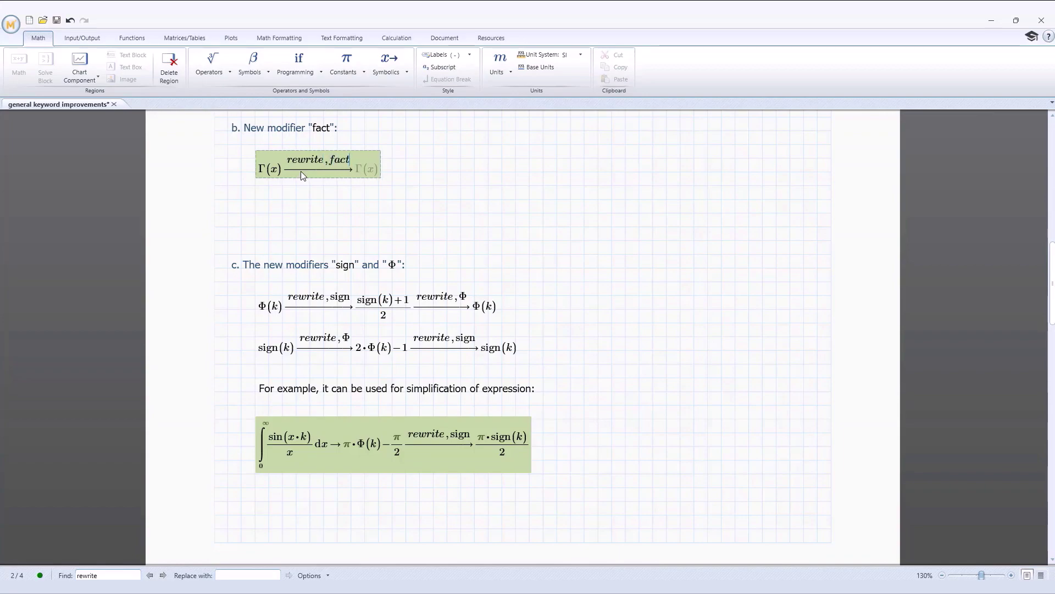
text(,fully)
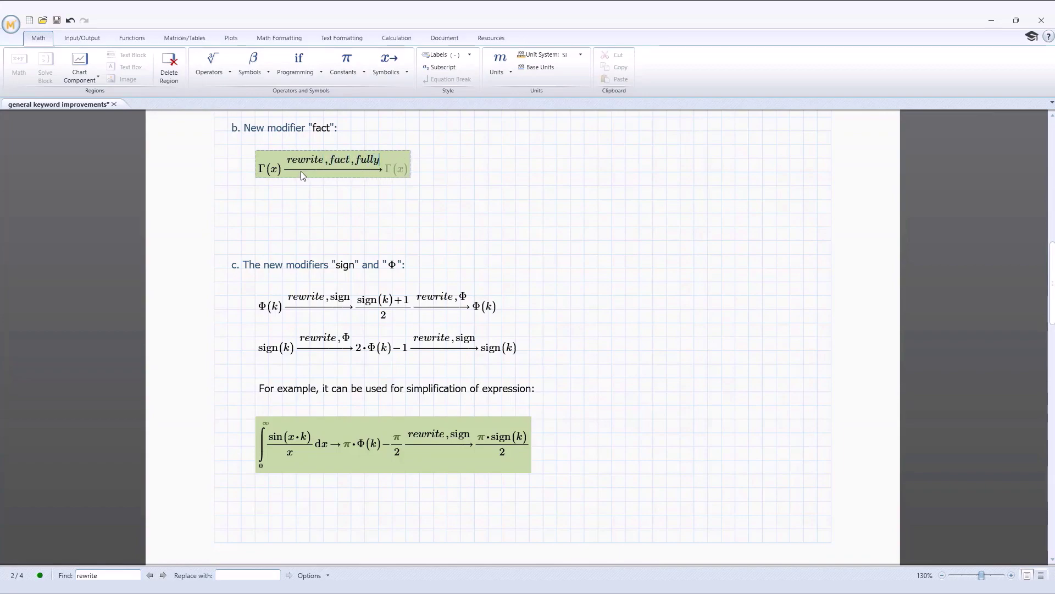
key(Return)
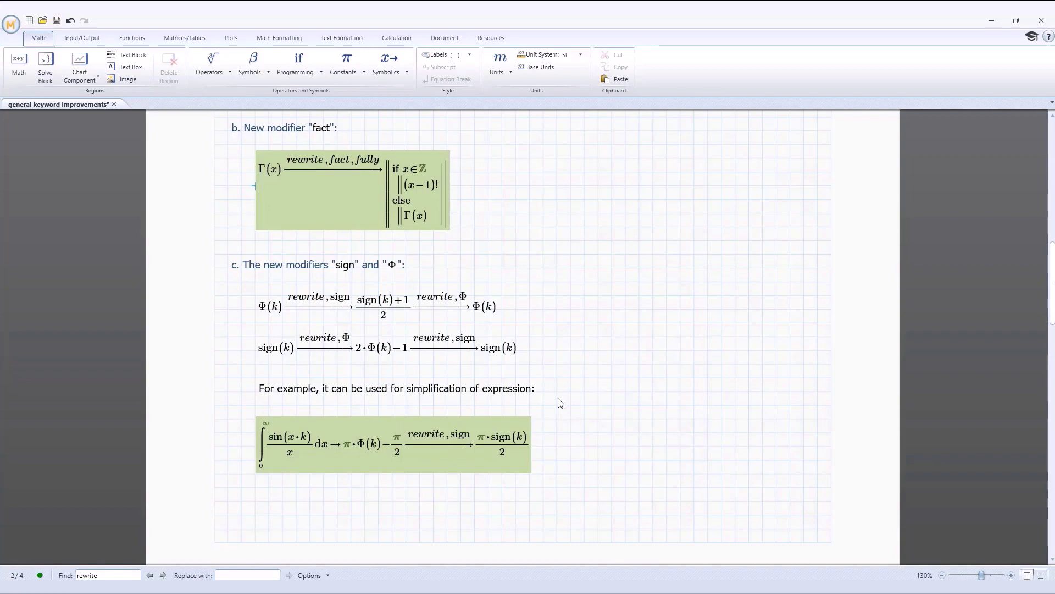
drag(1048, 292, 1047, 390)
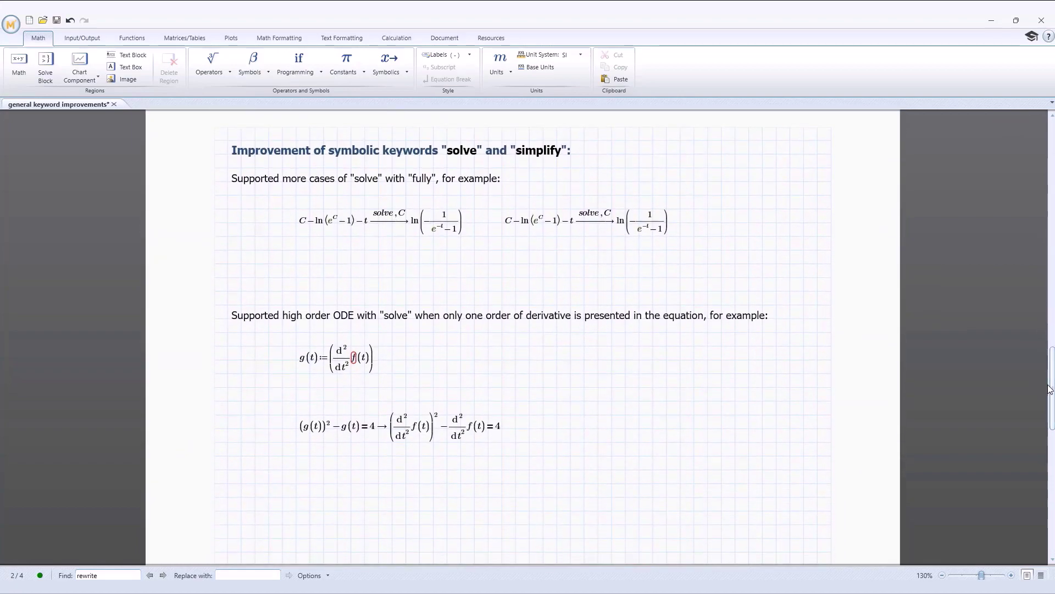
Append fully to the second solve,C example to get piecewise solutions
click(613, 218)
text(,fully)
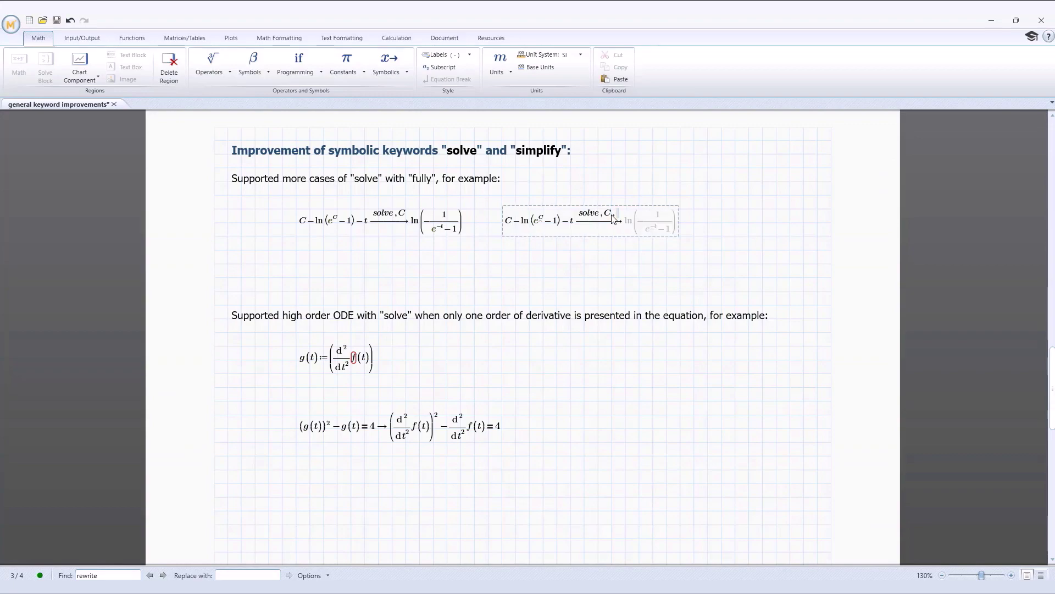
key(Return)
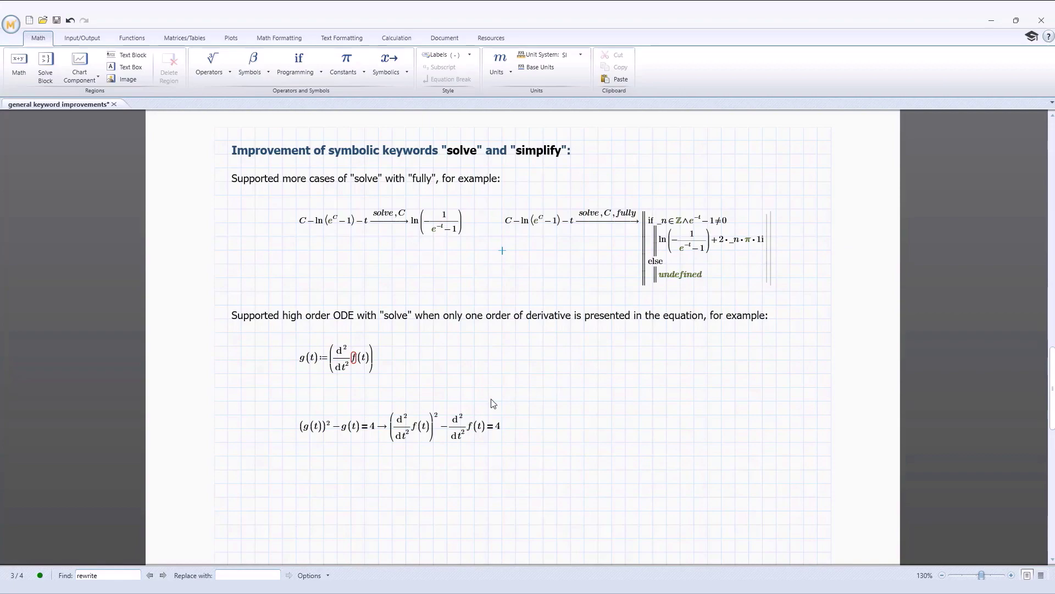
Solve the (g(t))²−g(t)=4 equation for f using solve,f
click(384, 421)
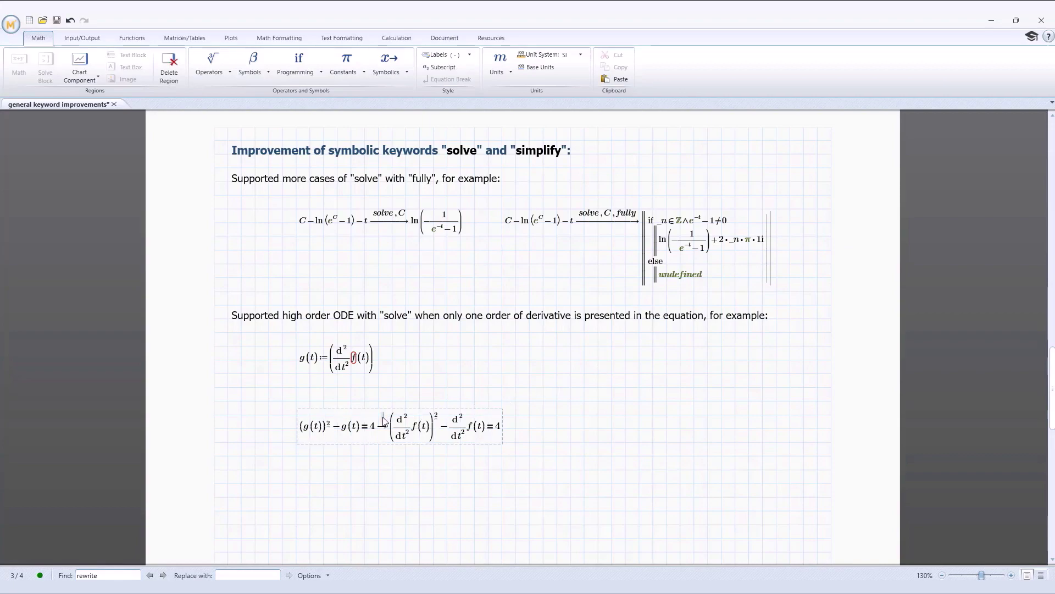
text(solve)
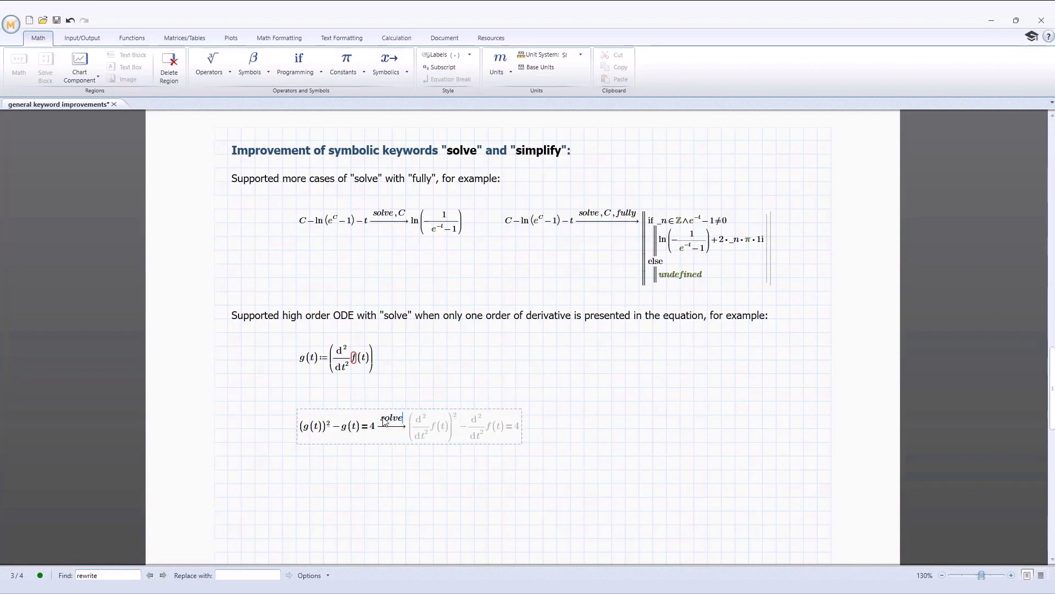
text(,f)
key(Return)
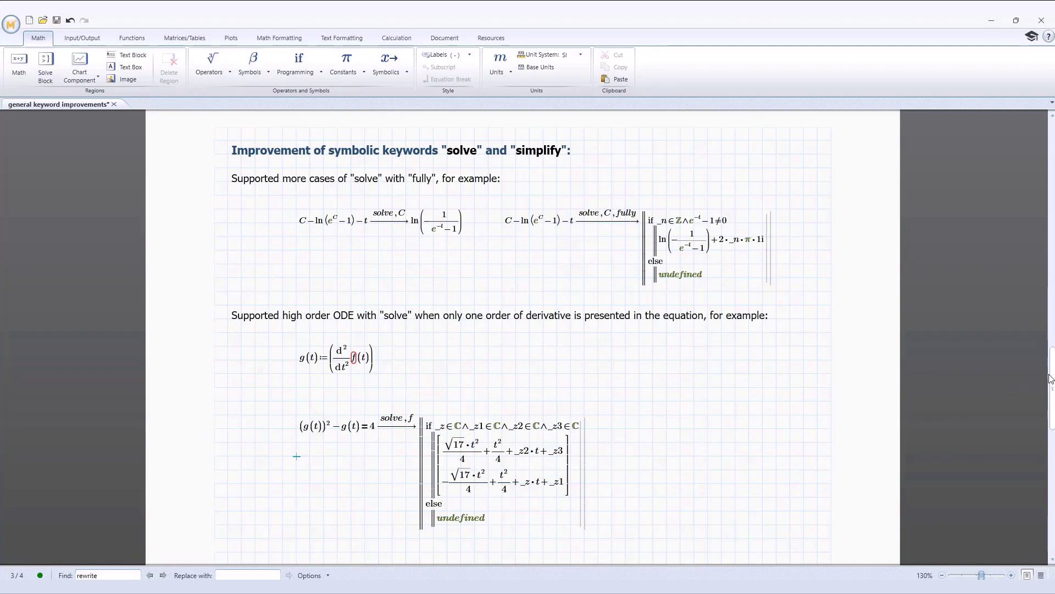
drag(1052, 378, 1039, 495)
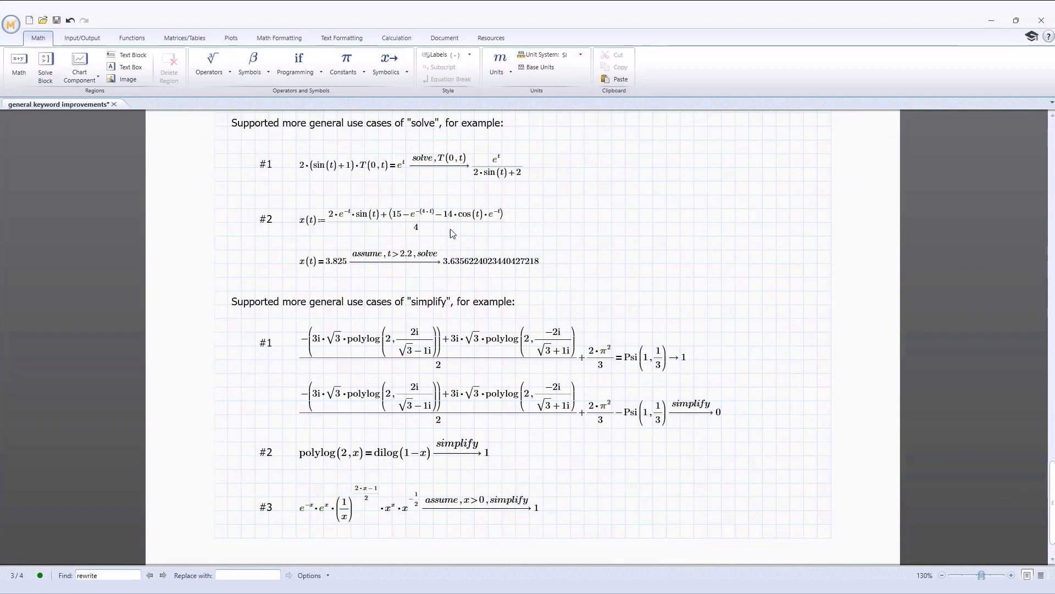